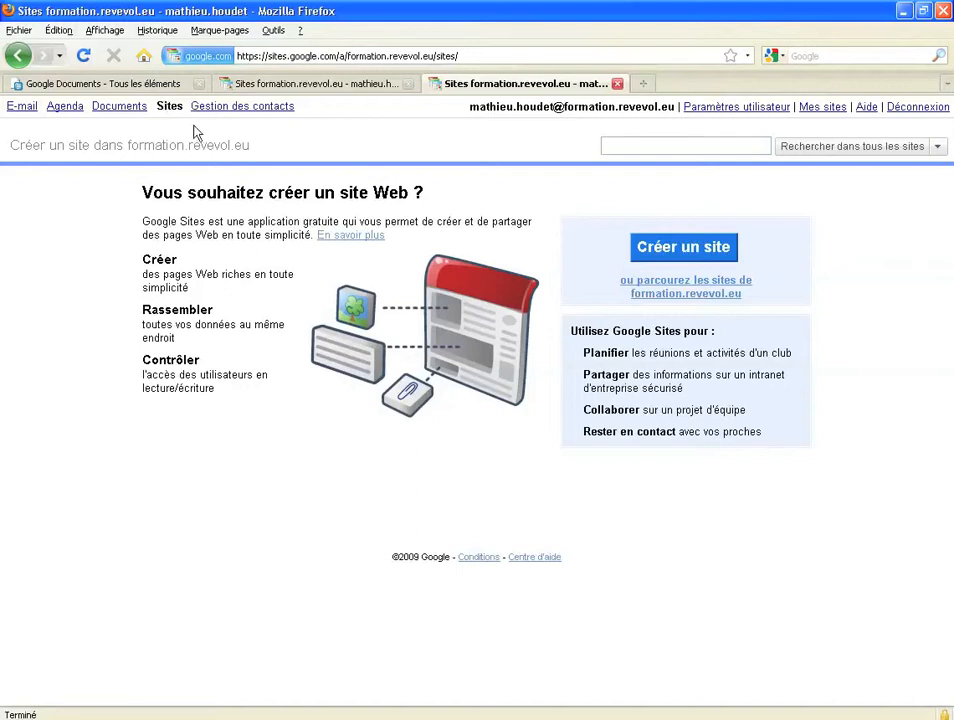
Create a new site named "Formations" from the blank template (Modèle vierge)
click(663, 248)
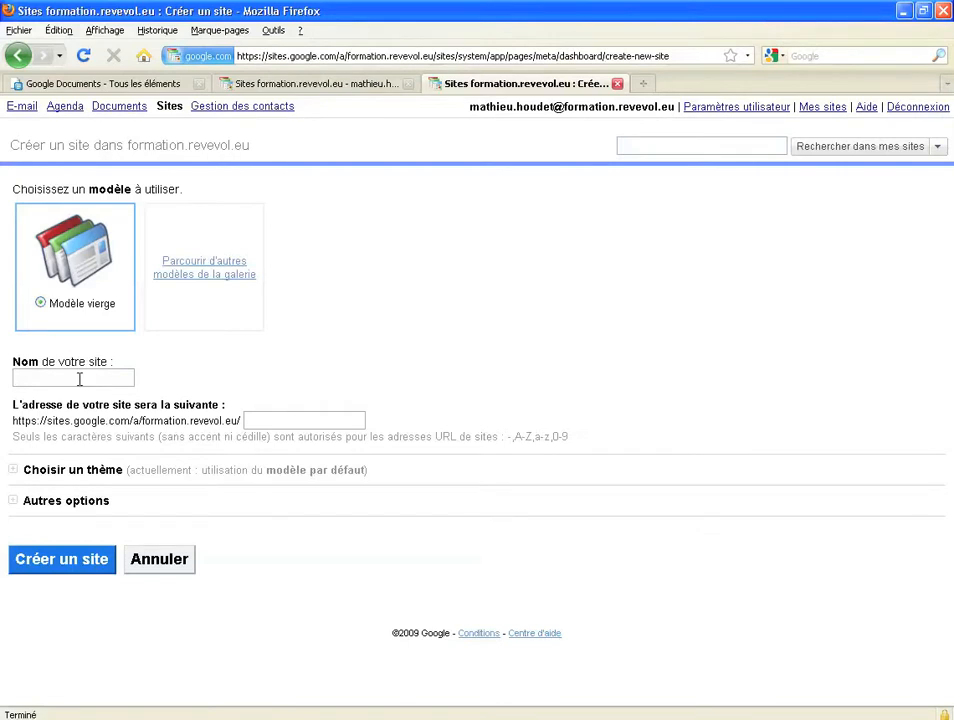
text(Formations)
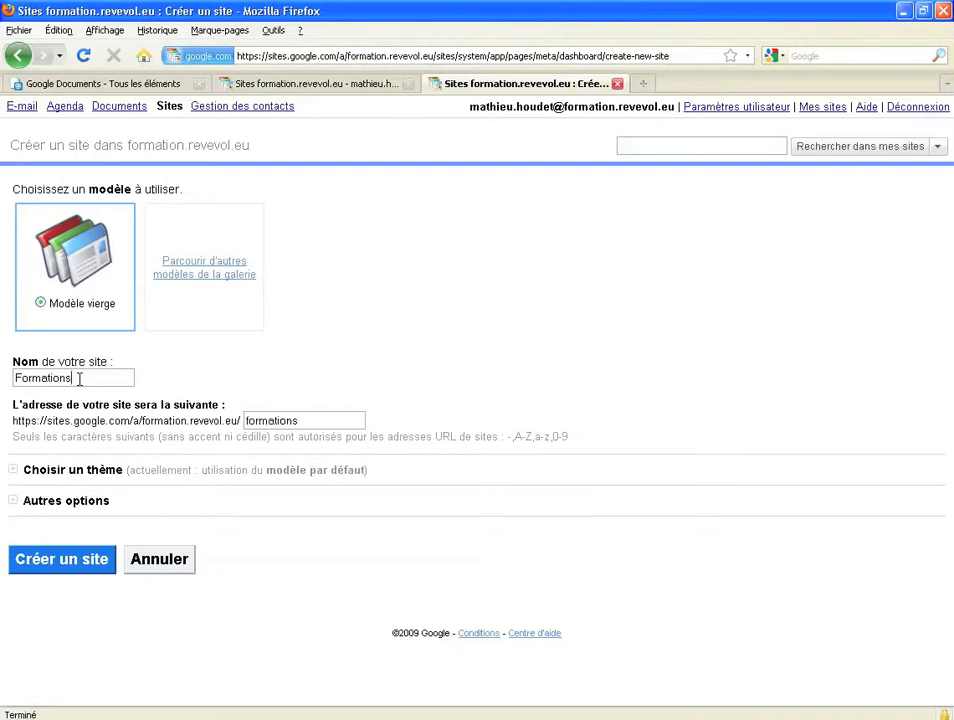
click(58, 560)
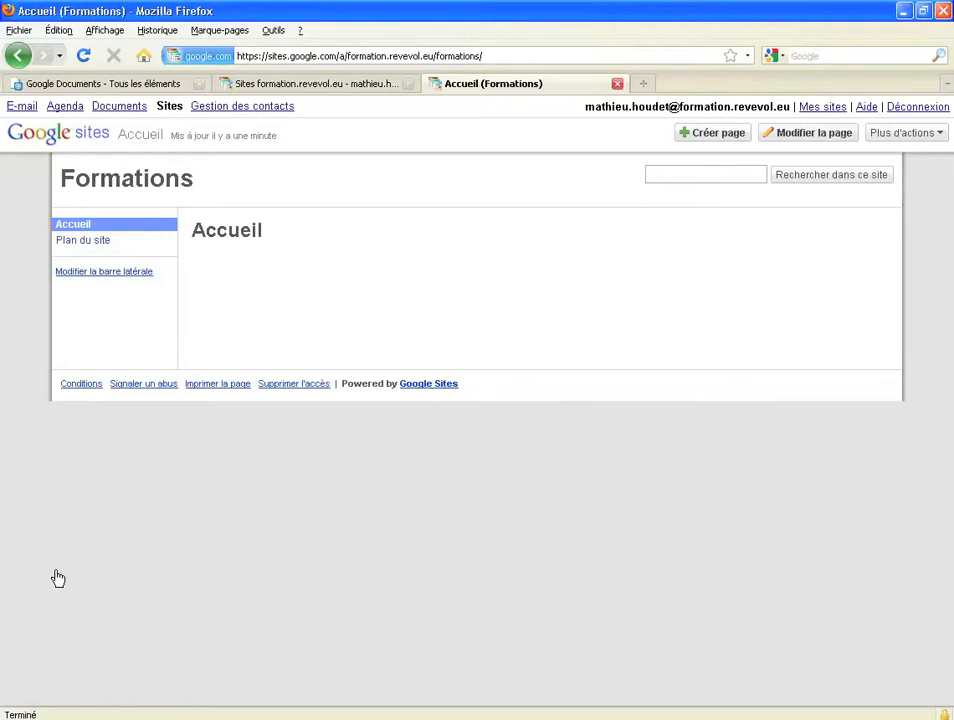
Create a top-level classic page (Page classique) named "Formations Google Apps"
click(707, 140)
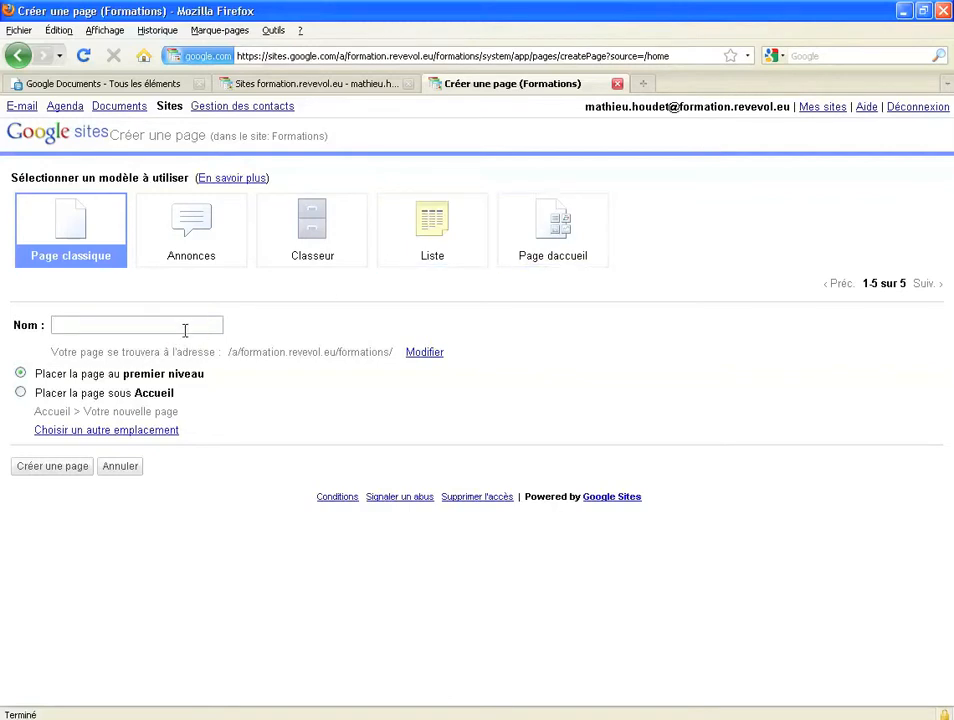
text(Forma)
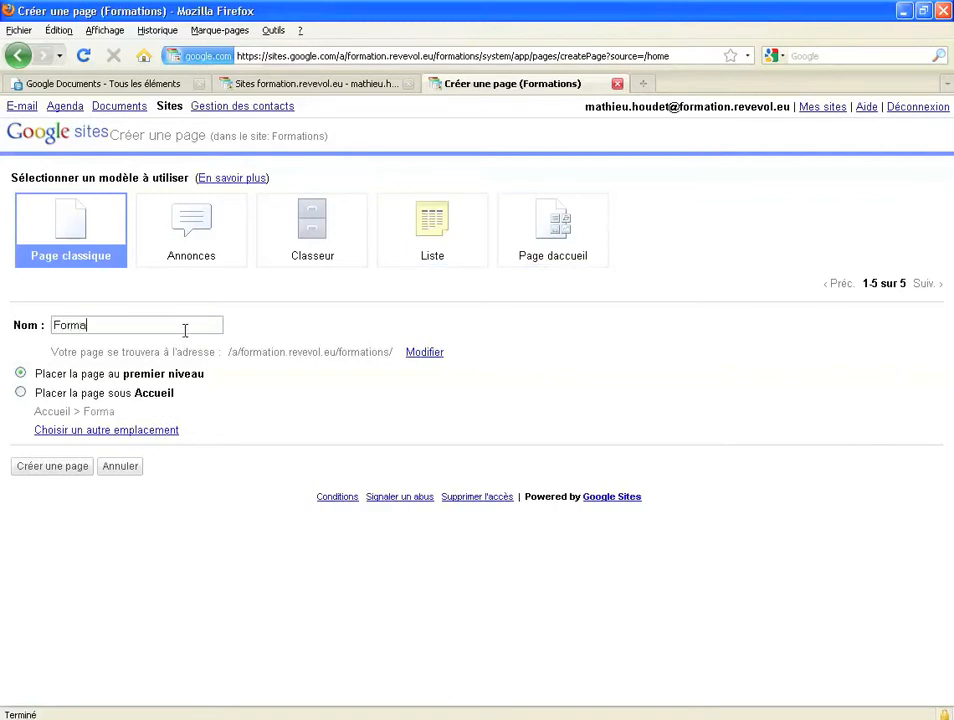
text(tions )
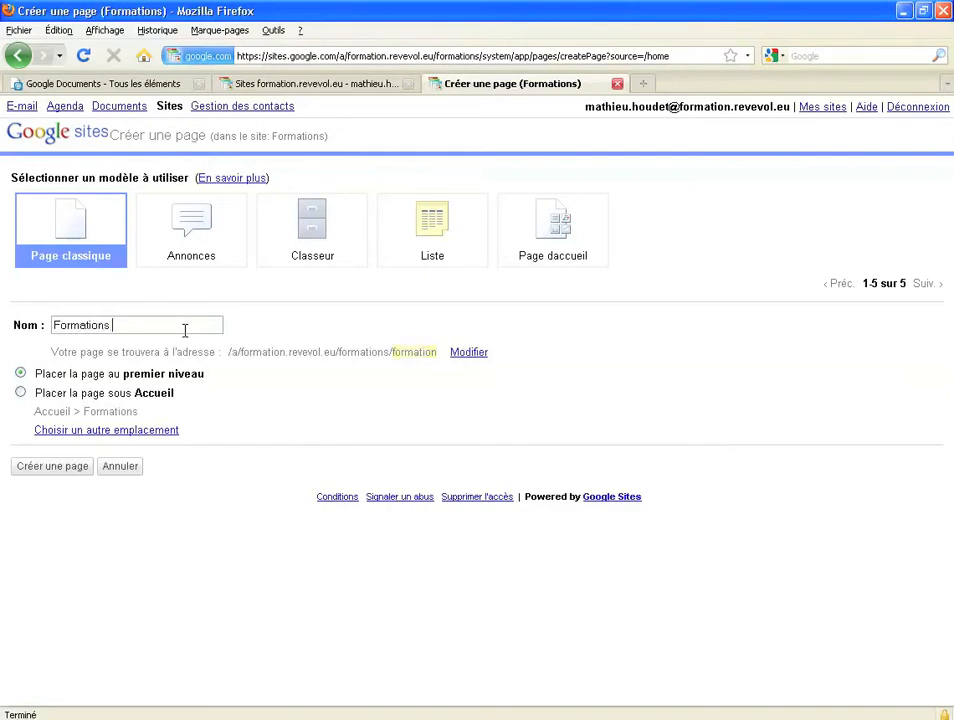
text(Google Apps)
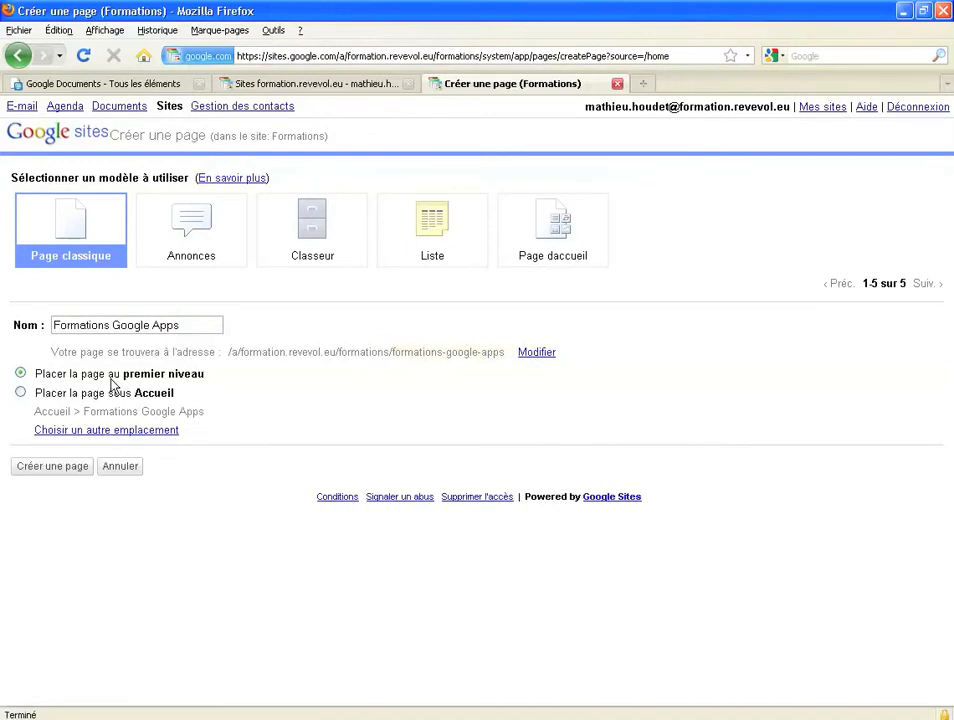
click(75, 466)
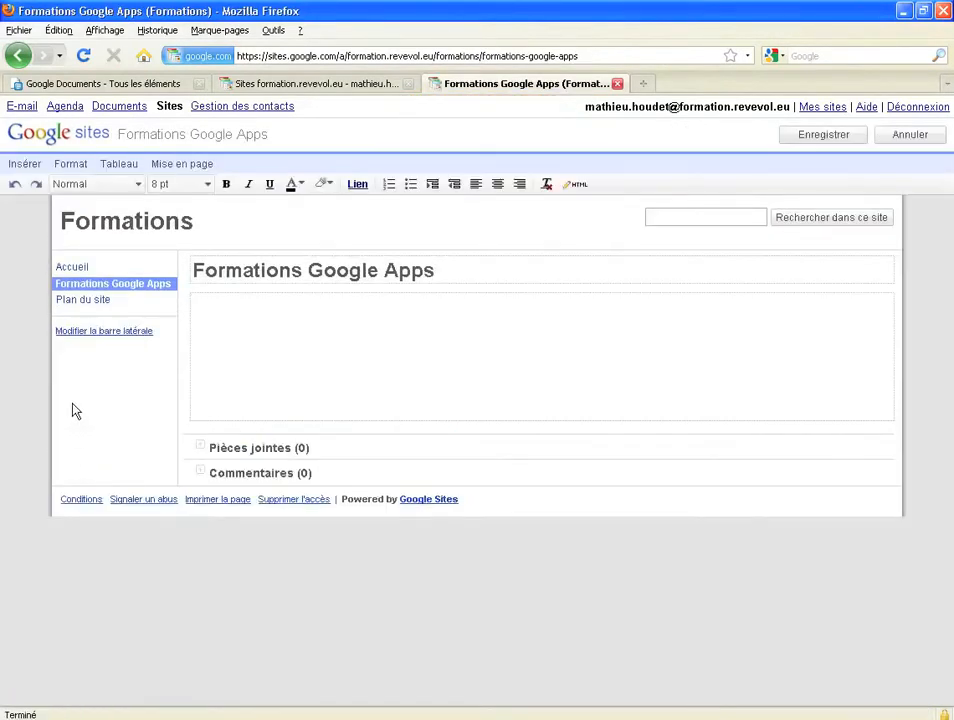
Change the page's layout to two simple columns (Deux colonnes (simple))
click(213, 333)
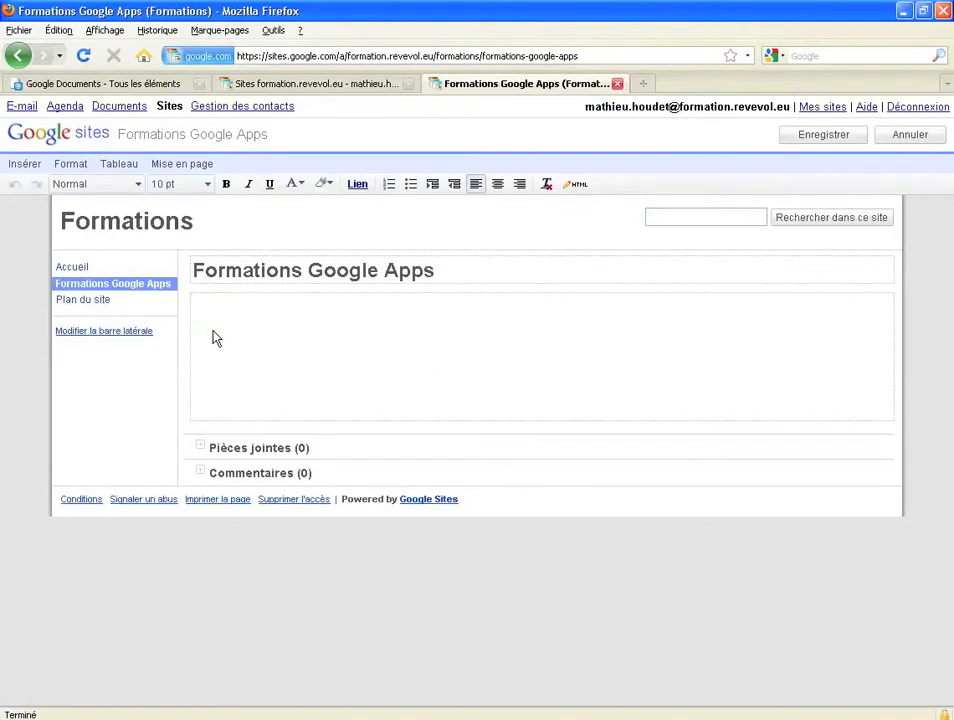
click(196, 167)
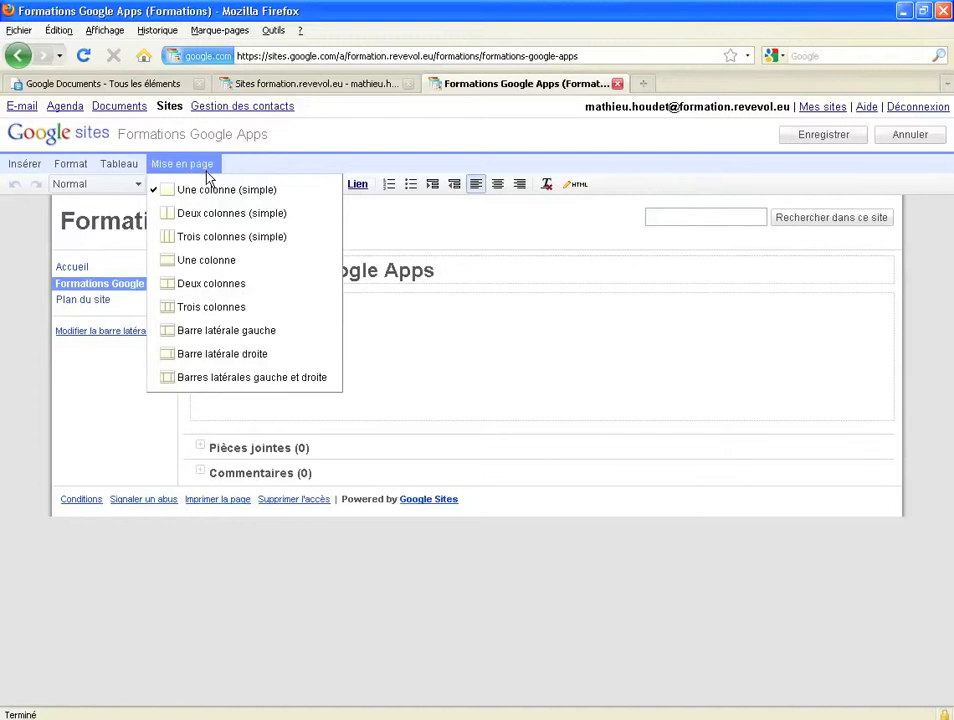
click(220, 216)
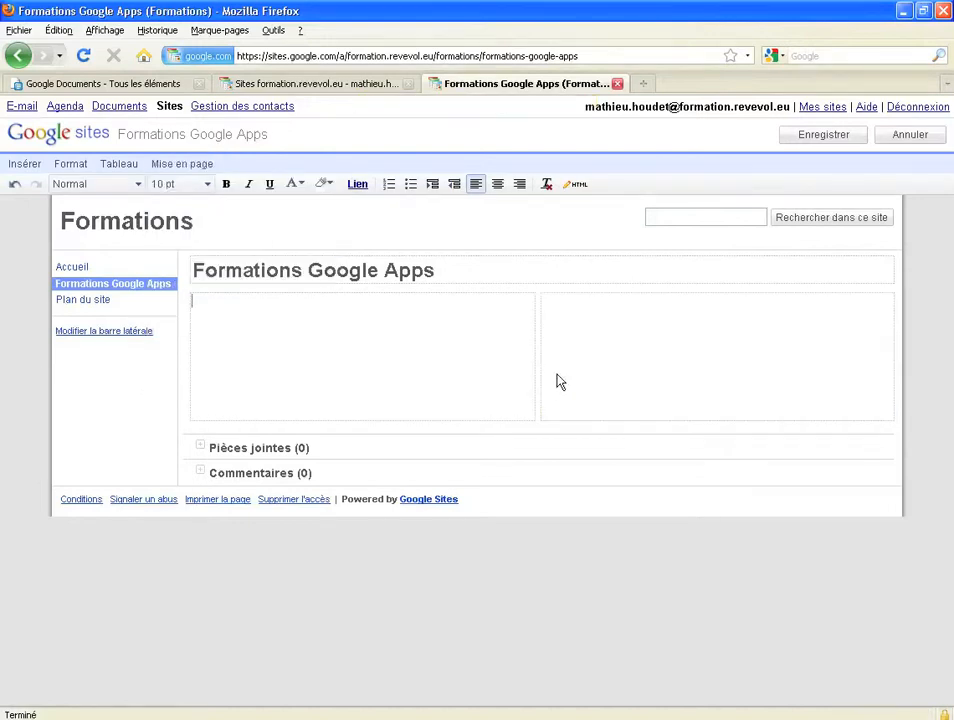
Insert the "Formation" spreadsheet into the page's left column with a border, its title and a height of 600 pixels
click(242, 316)
click(26, 164)
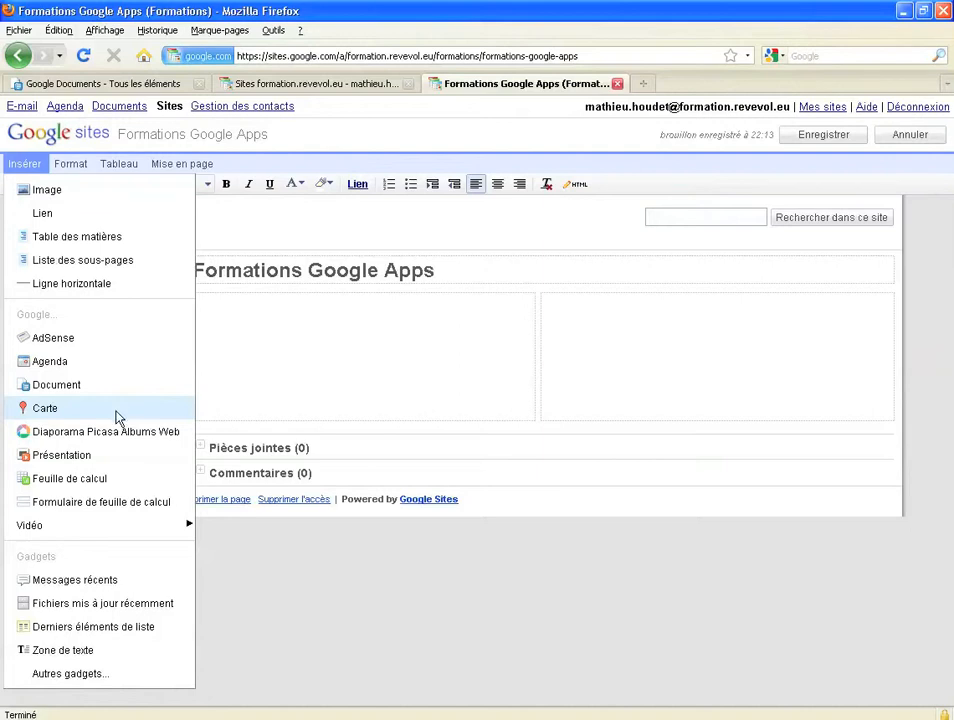
click(117, 480)
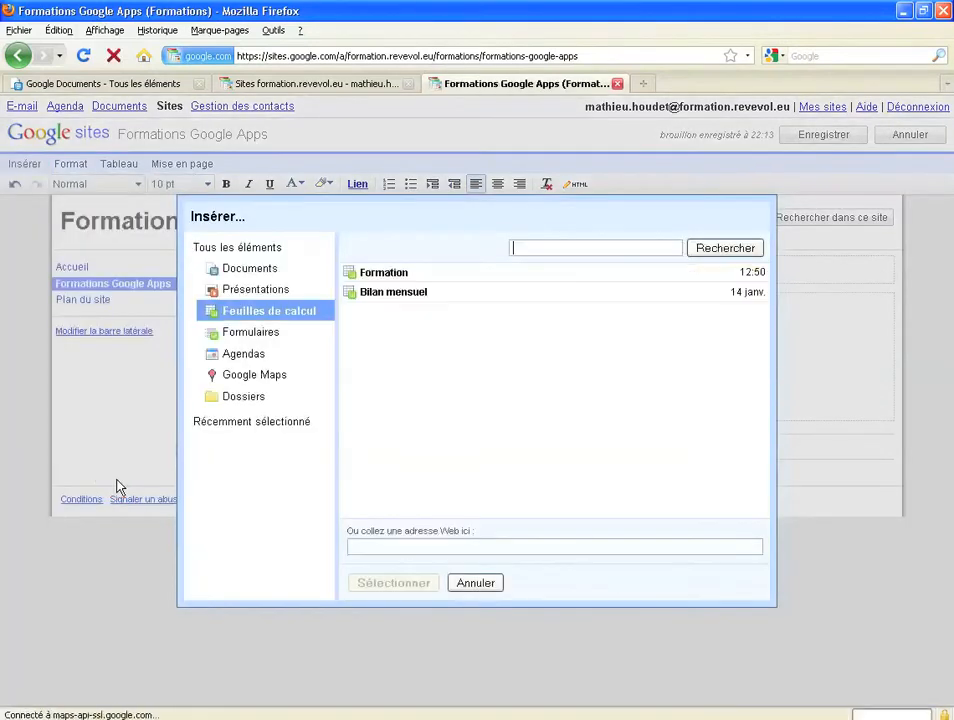
click(419, 275)
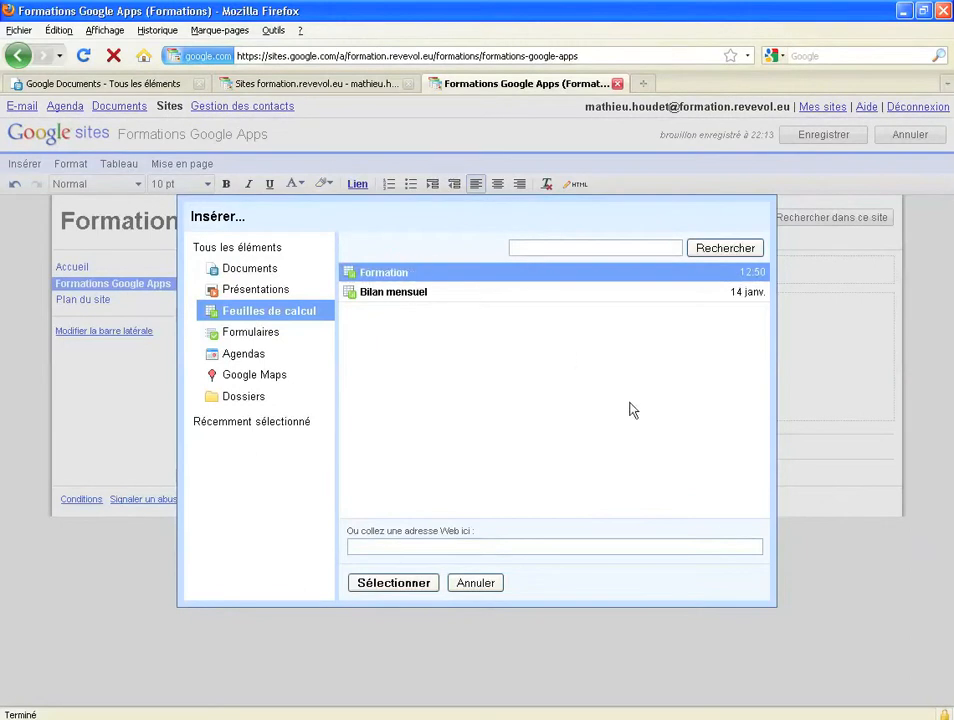
click(400, 590)
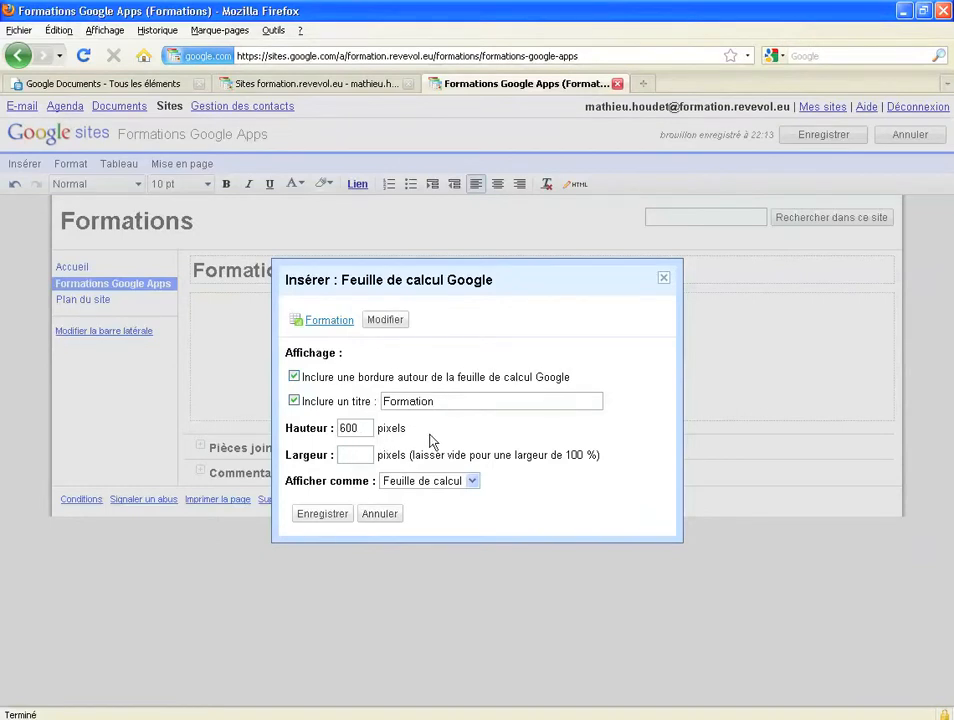
click(337, 517)
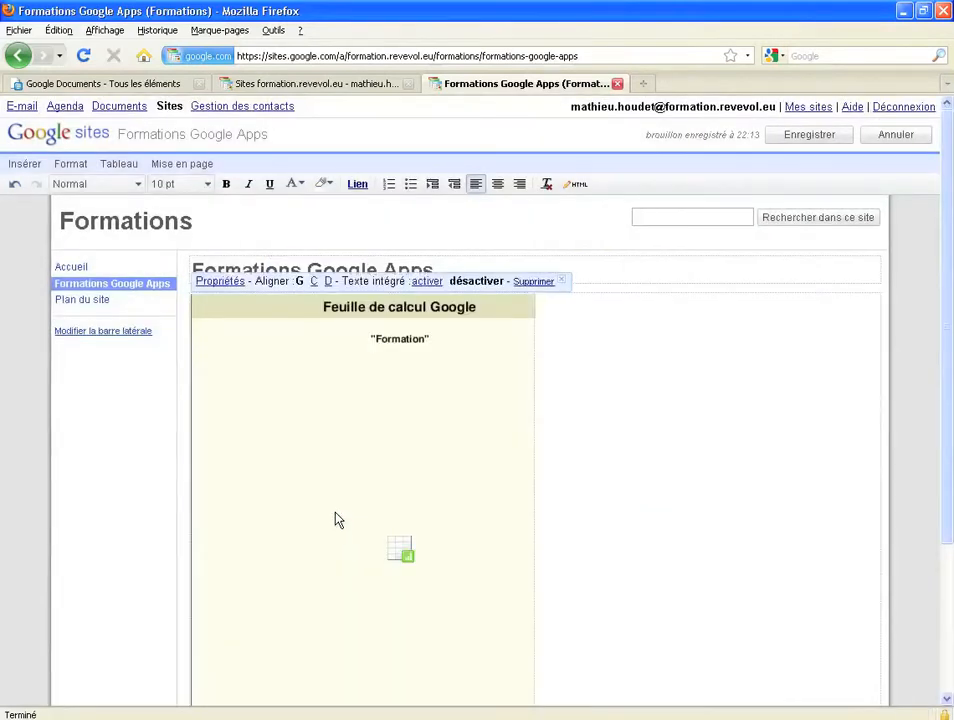
Write "Formation Google Apps du 30 janvier" in the page's right column
click(584, 342)
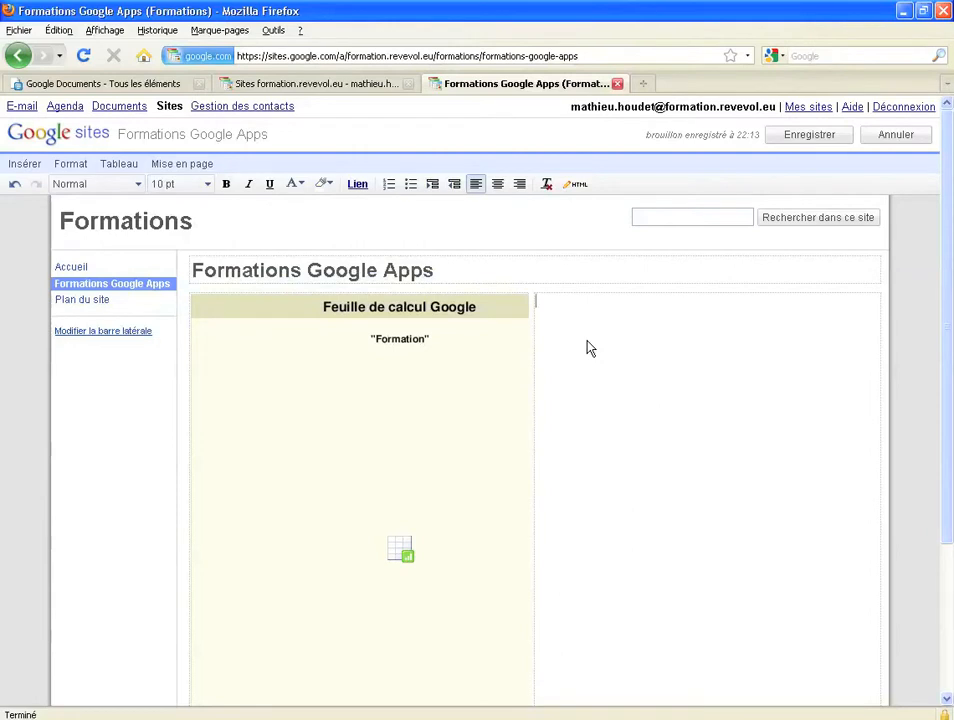
text(Formation G)
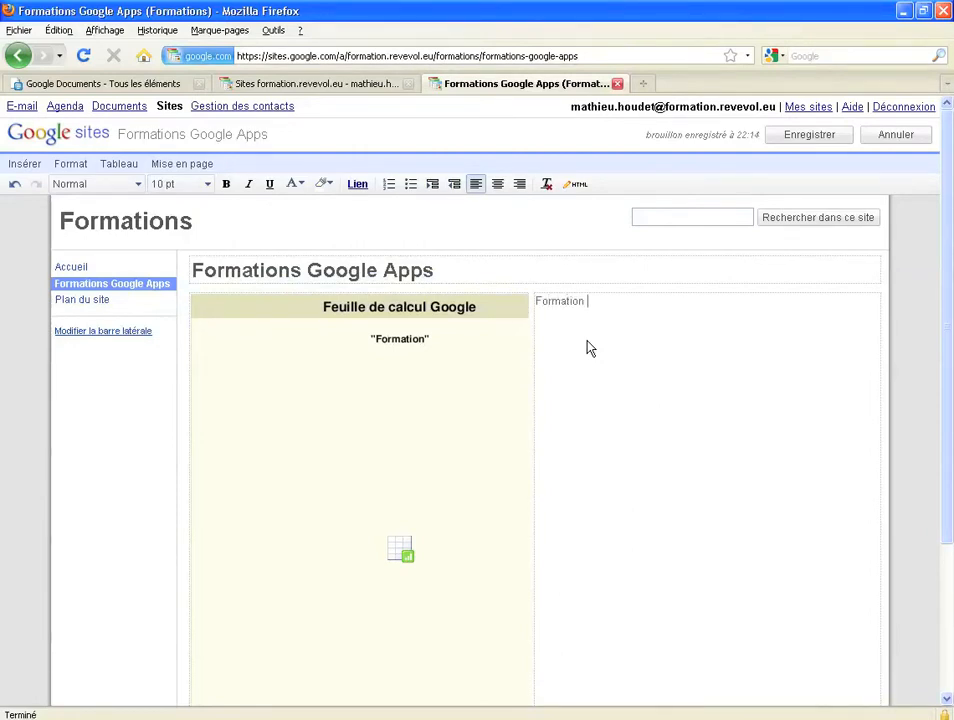
text(oo)
key(BackSpace)
text(ogle Apps d)
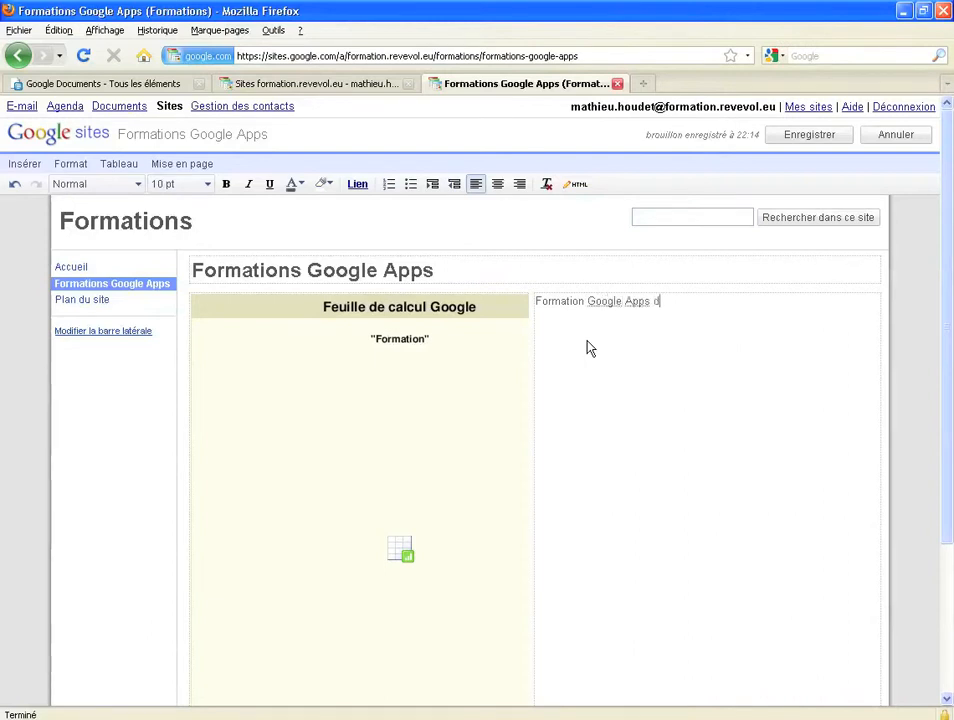
text(u 30 janvier)
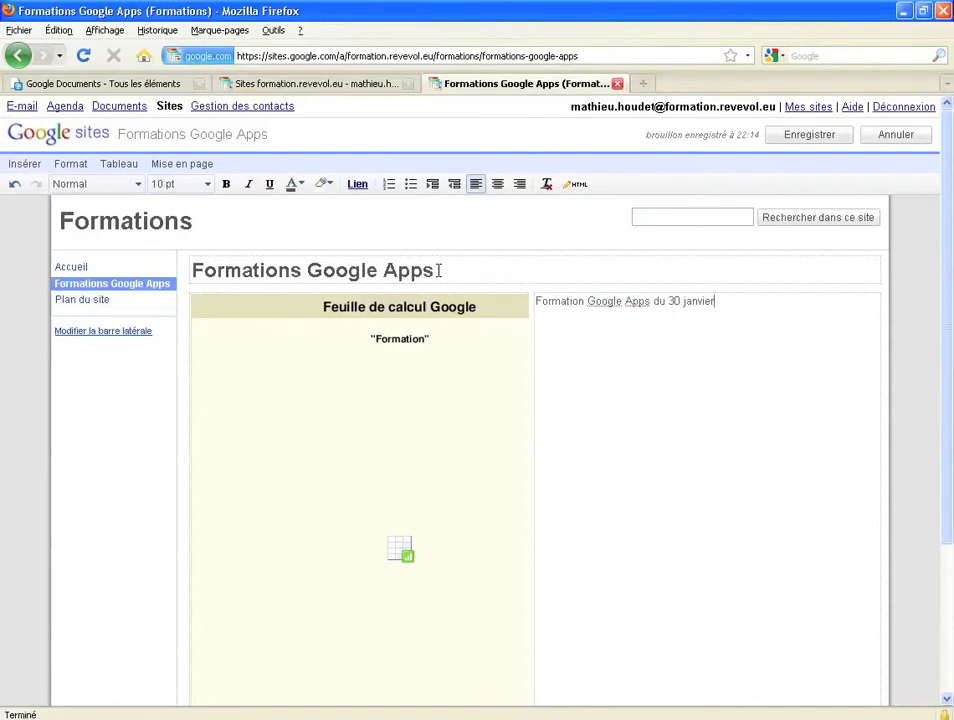
Retitle the page "Liste des formations" and save it
drag(437, 268, 117, 264)
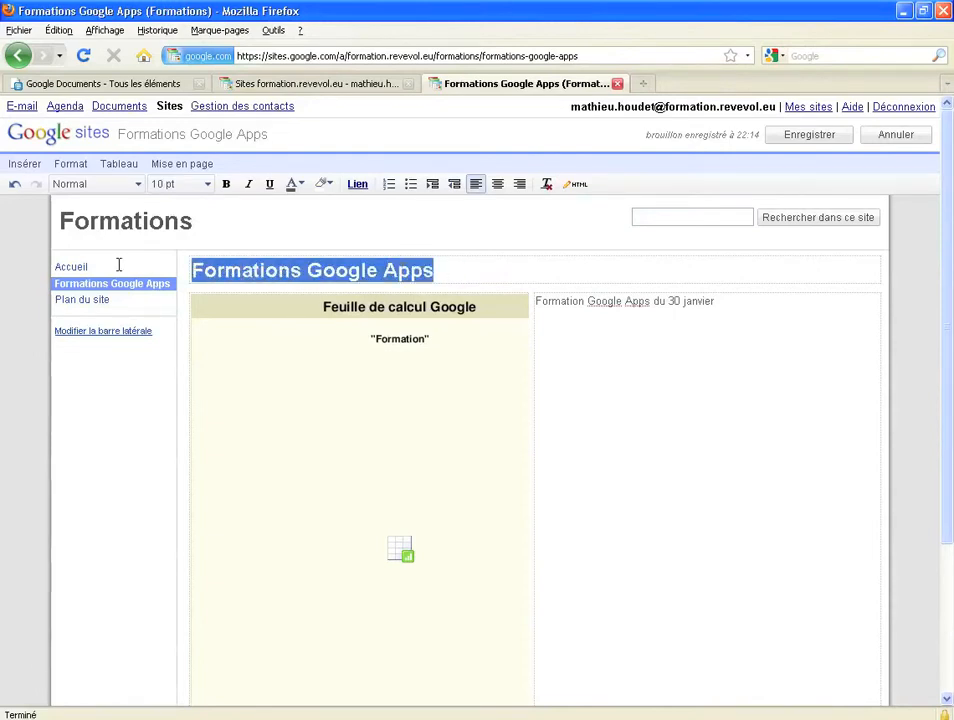
text(Liste des)
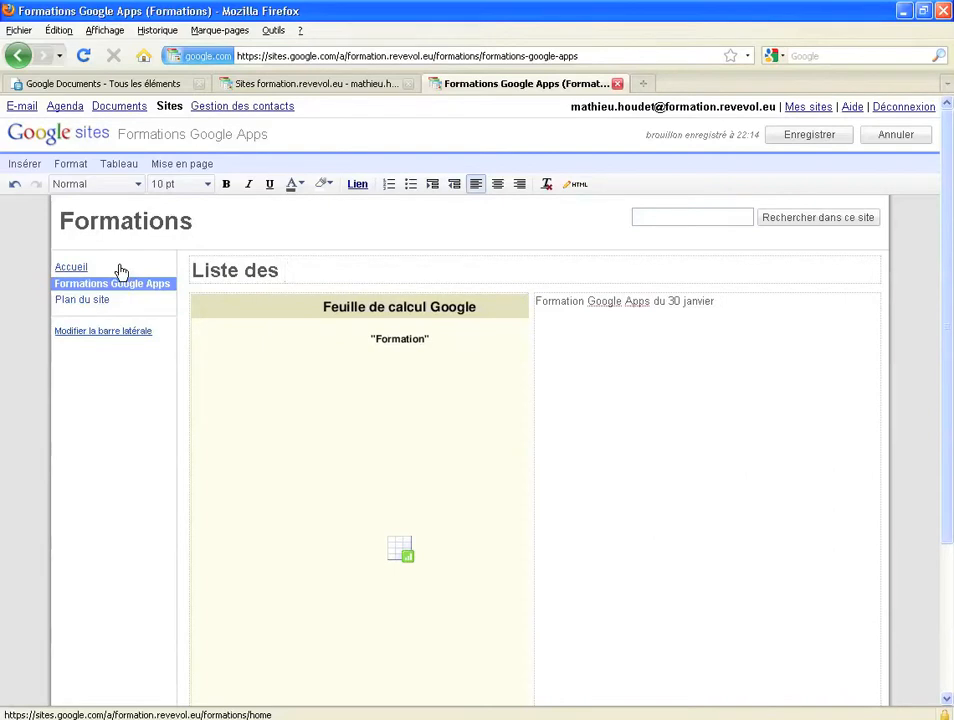
text(formations)
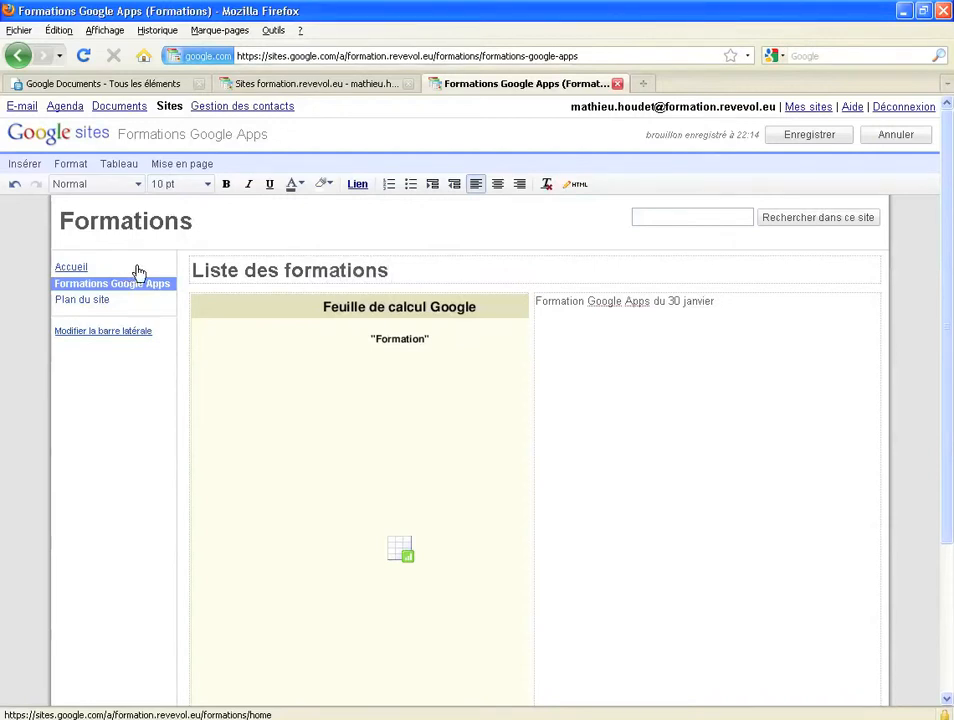
click(811, 146)
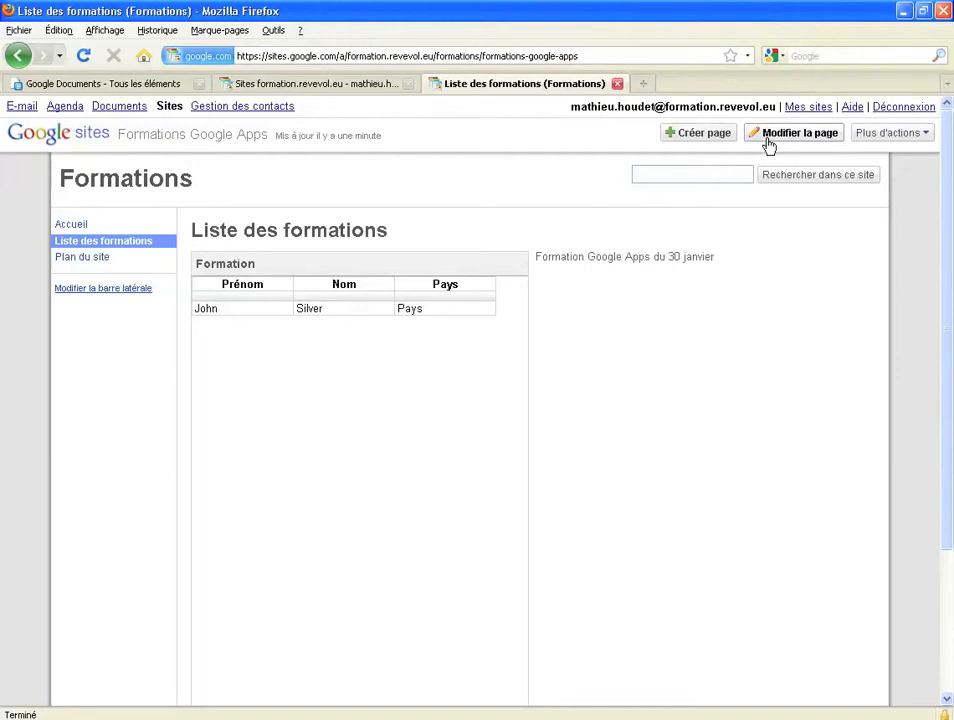
Open the site's sharing options and enter the contact's e-mail address as a collaborator to invite
click(888, 134)
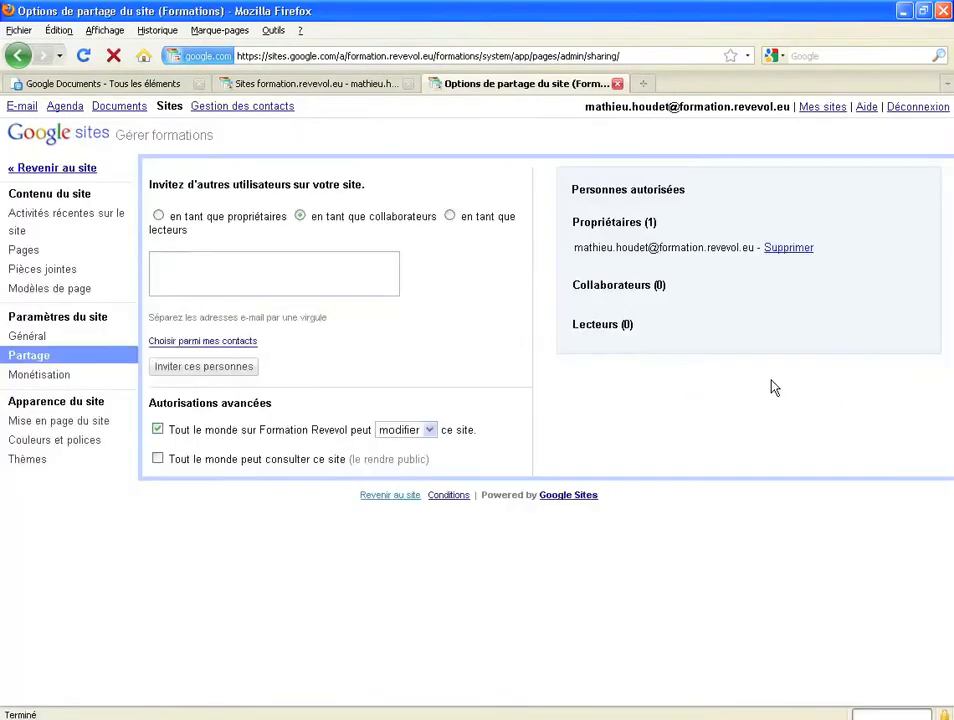
click(355, 278)
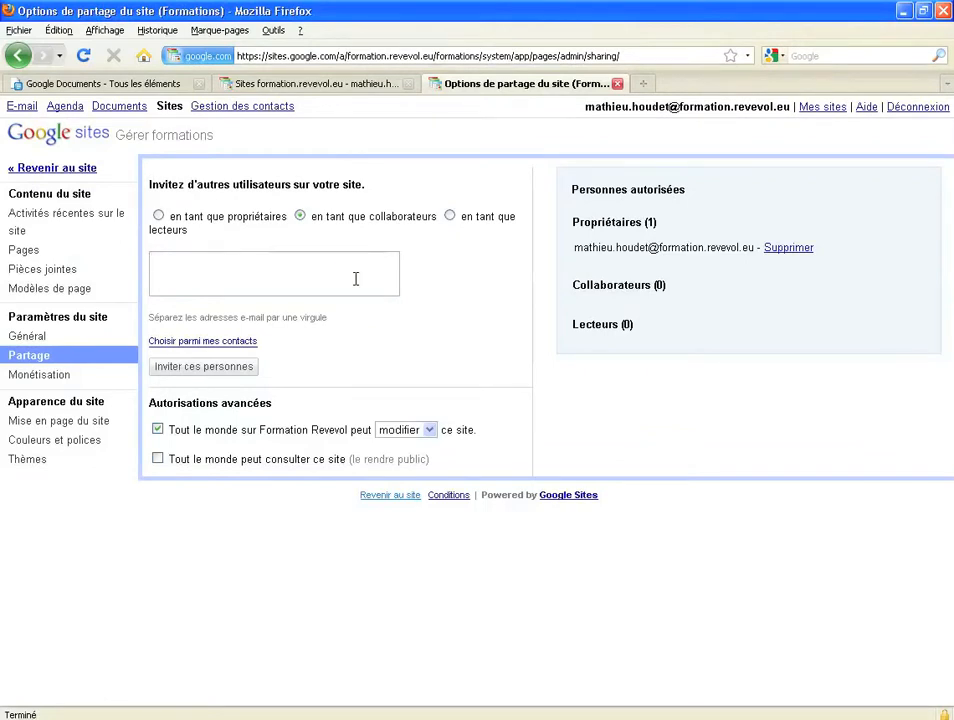
text(joh)
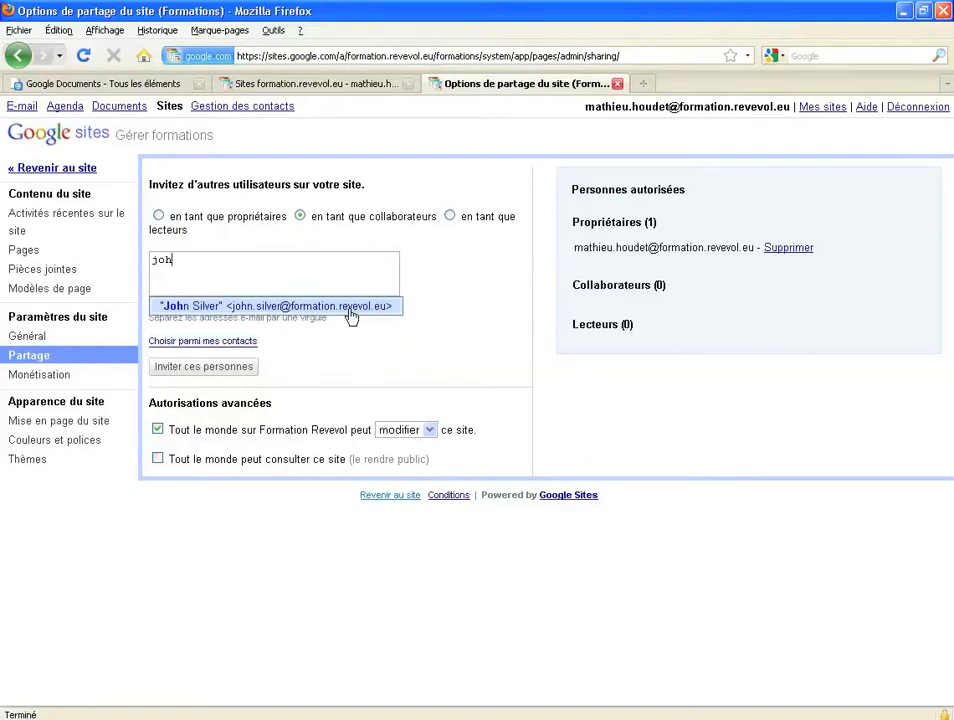
click(351, 307)
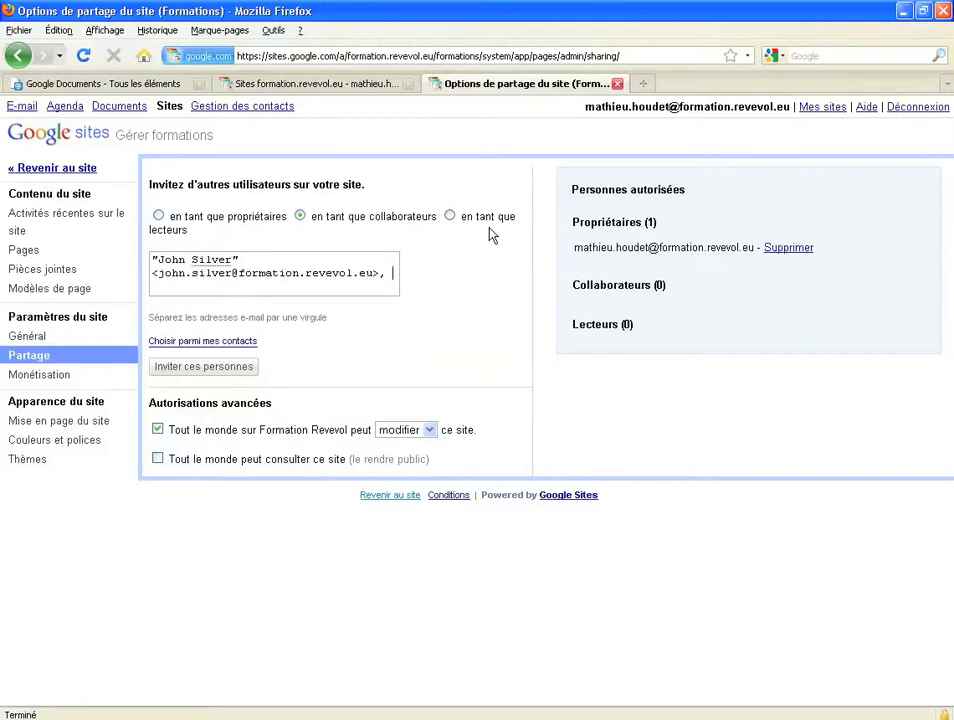
Send the collaborator invitation with the message "Bonjour, Voici le site des formations. Cordialement"
click(245, 373)
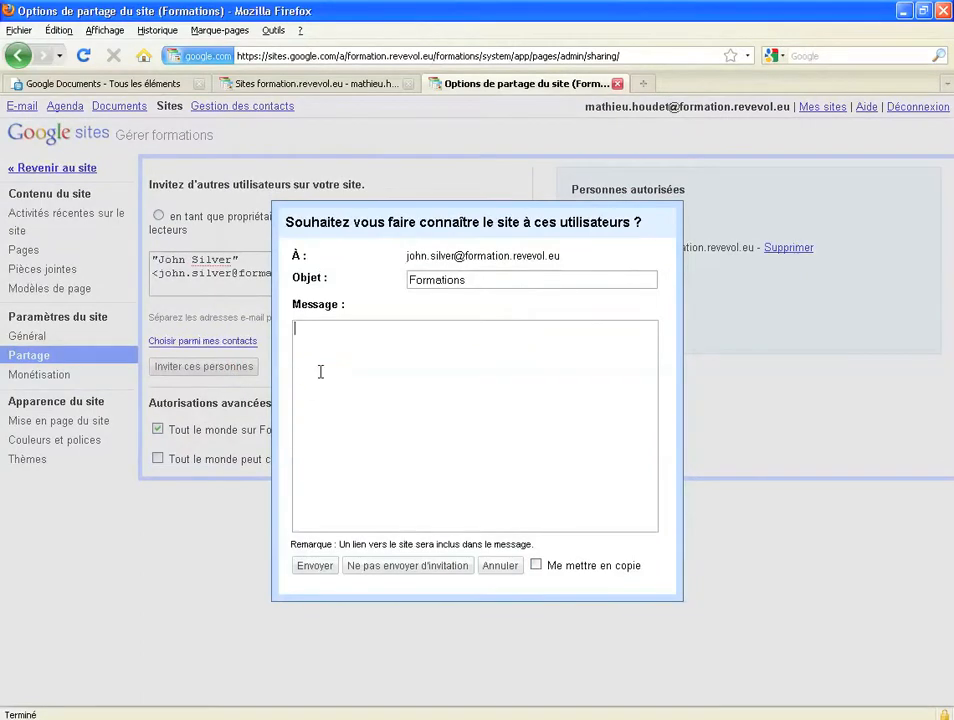
text(Bonjour,)
key(Return)
key(Return)
text(Voici le site des formation)
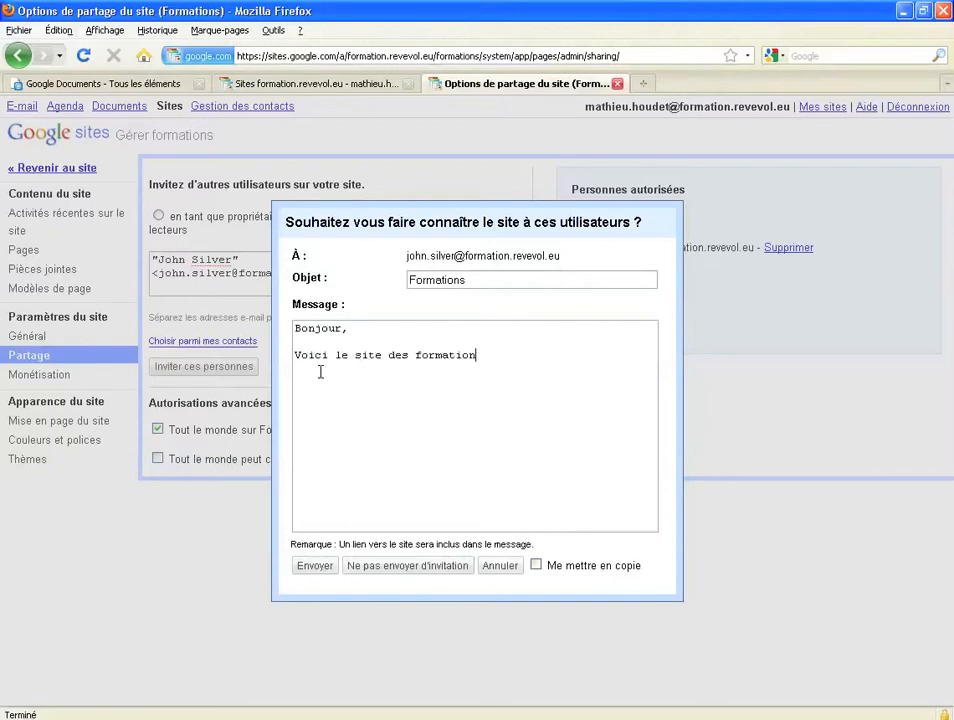
text(s.)
key(Return)
key(Return)
text(Cordialement)
click(310, 570)
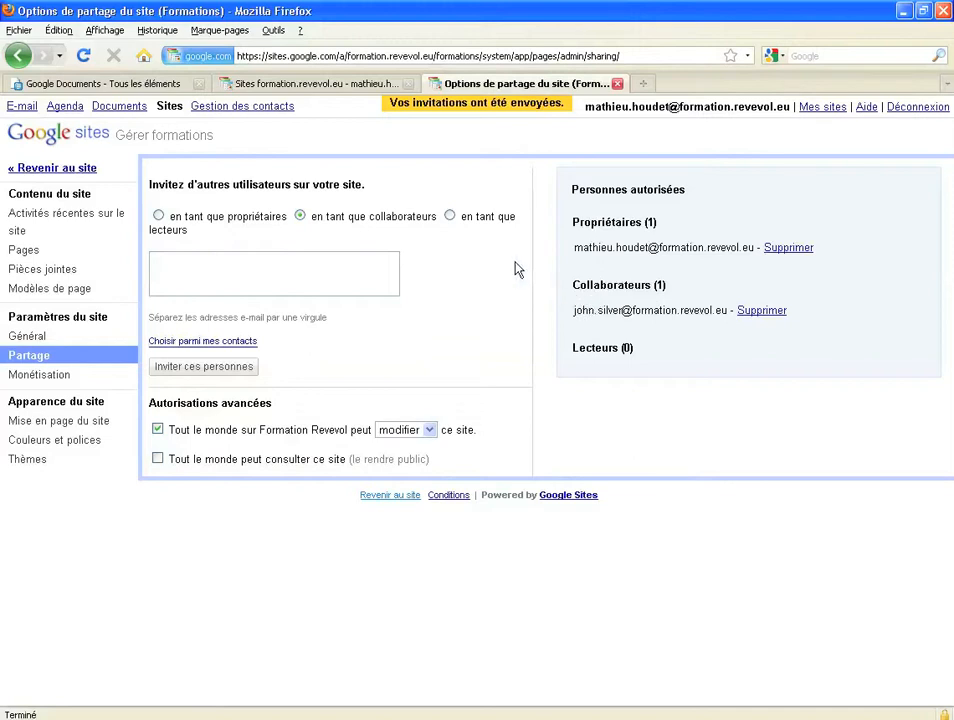
Return to the site's home page and subscribe to update notifications for the whole site
click(60, 170)
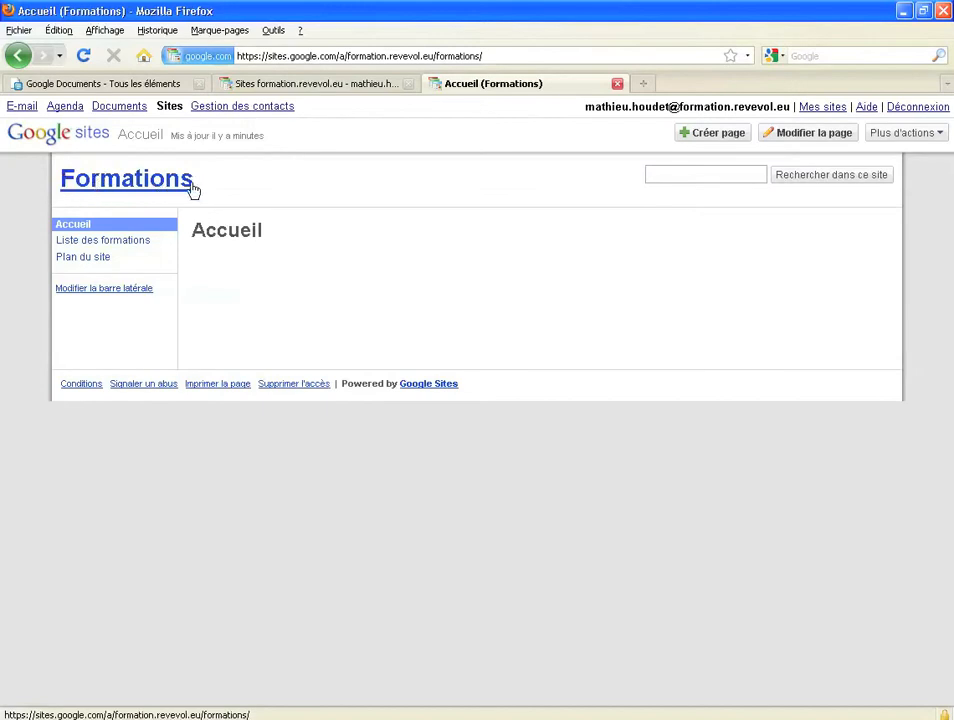
click(907, 136)
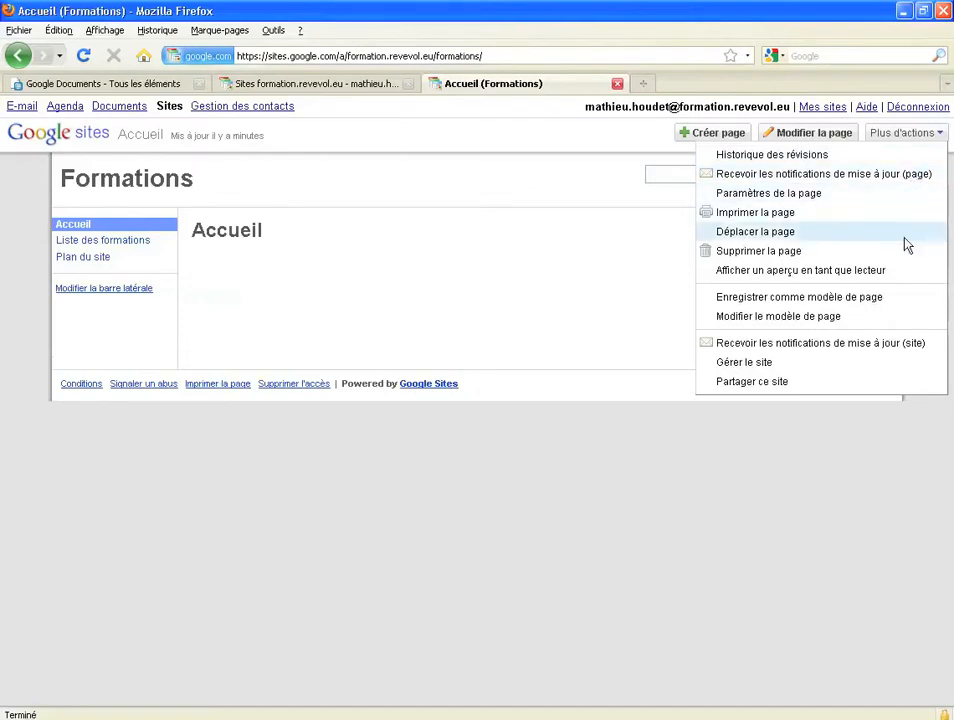
click(829, 344)
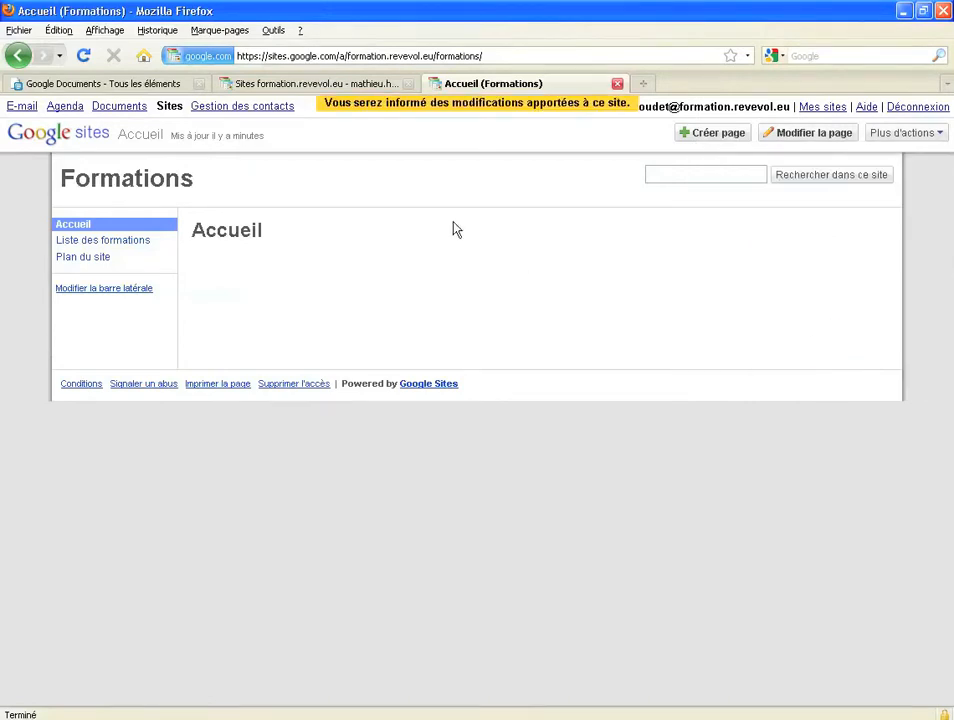